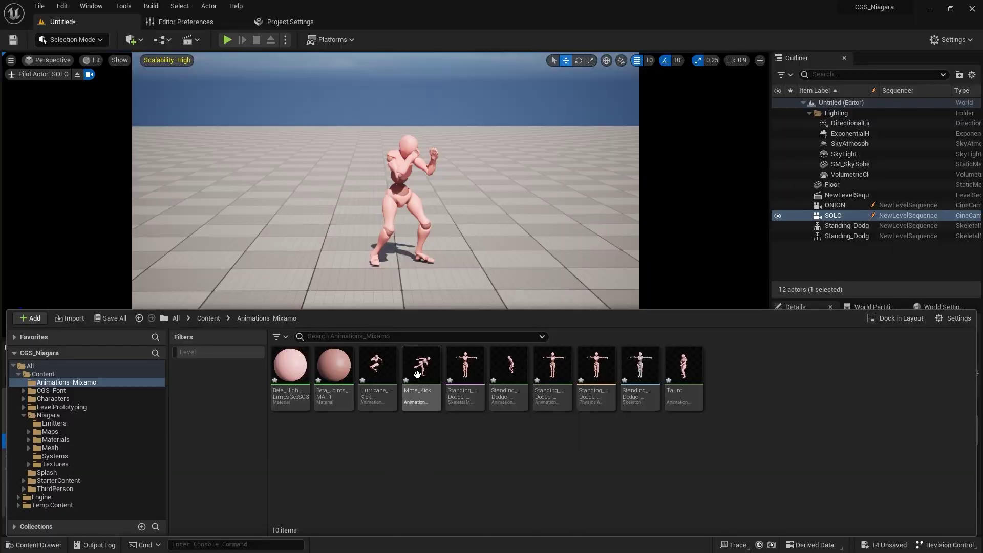
# Review the Mma_Kick, Taunt and Standing_Dodge assets in the Animations_Mixamo folder.
pyautogui.click(420, 373)
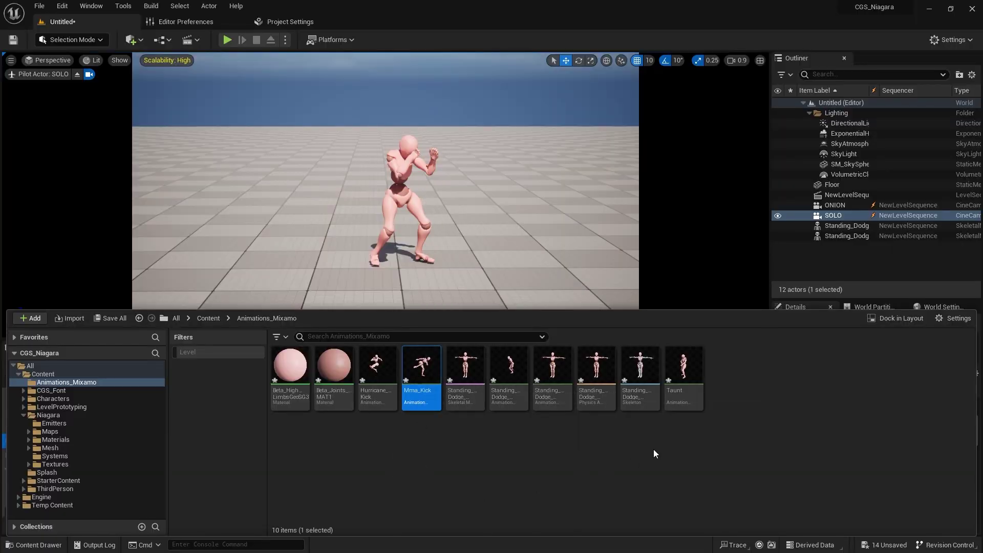
pyautogui.click(692, 366)
pyautogui.click(553, 361)
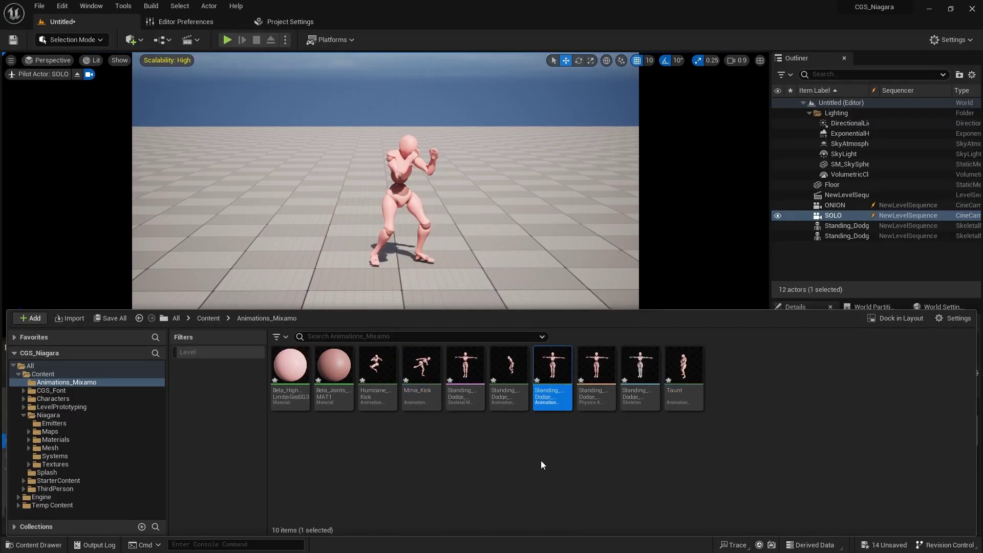
pyautogui.click(406, 451)
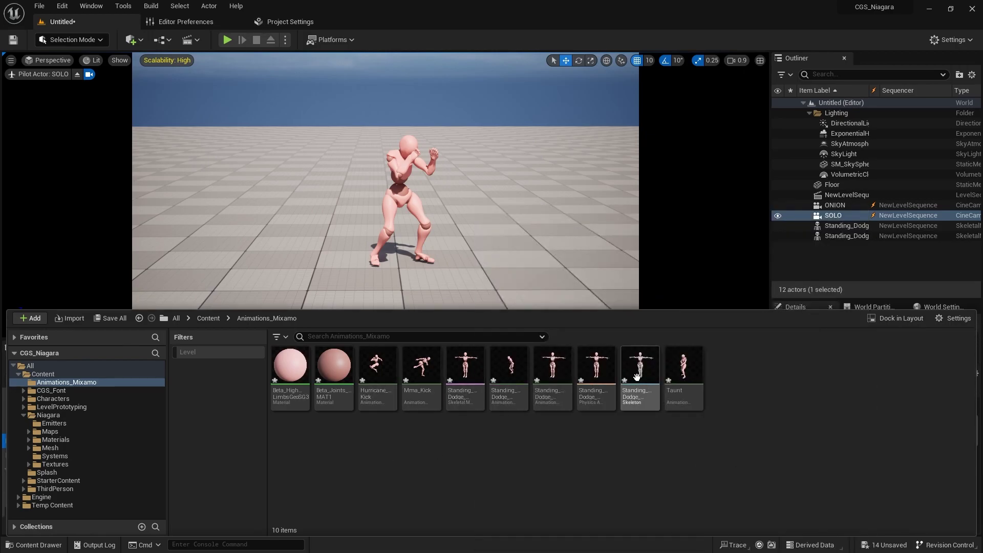
pyautogui.moveTo(637, 377); pyautogui.dragTo(275, 287)
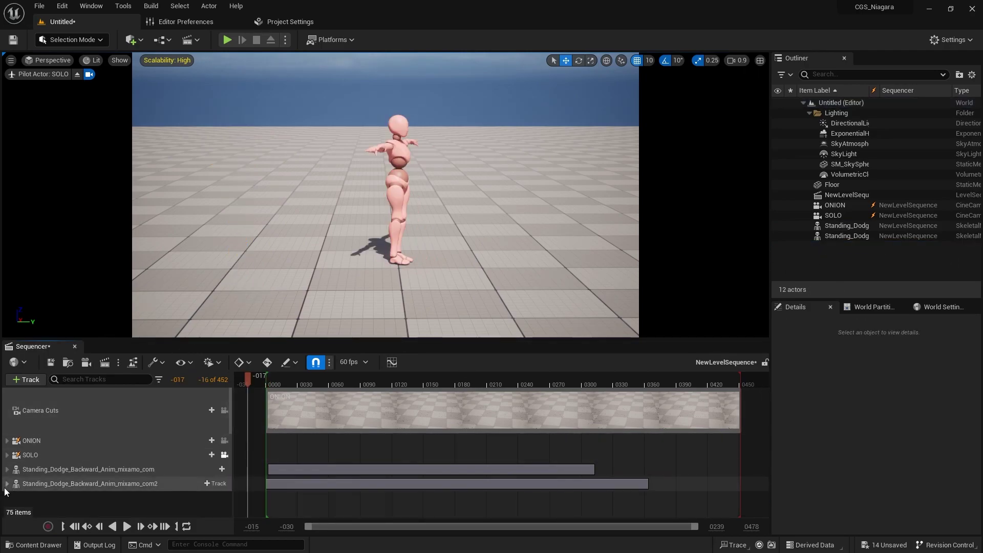
# Play through the separate Taunt, Standing_Dodge_Backward and Mma_Kick clips on the Standing_Dodge_Backward_Anim_mixamo_com2 track, pausing between them.
pyautogui.click(7, 483)
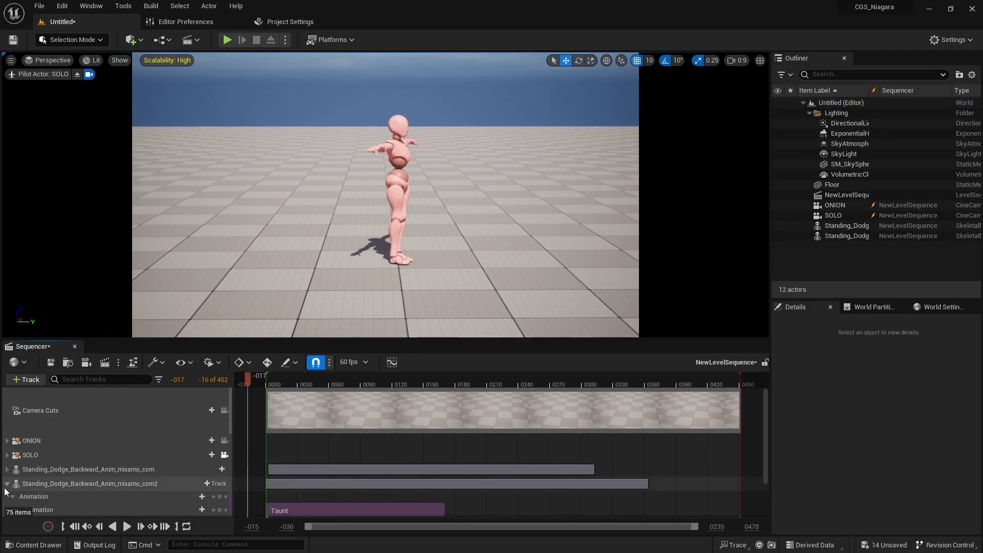
pyautogui.scroll(-3, 69, 462)
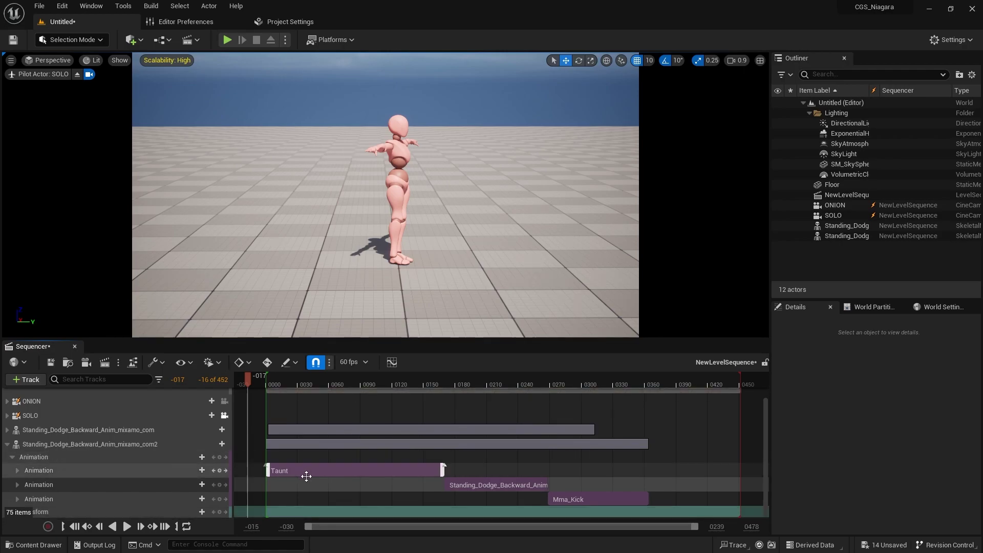
pyautogui.click(314, 469)
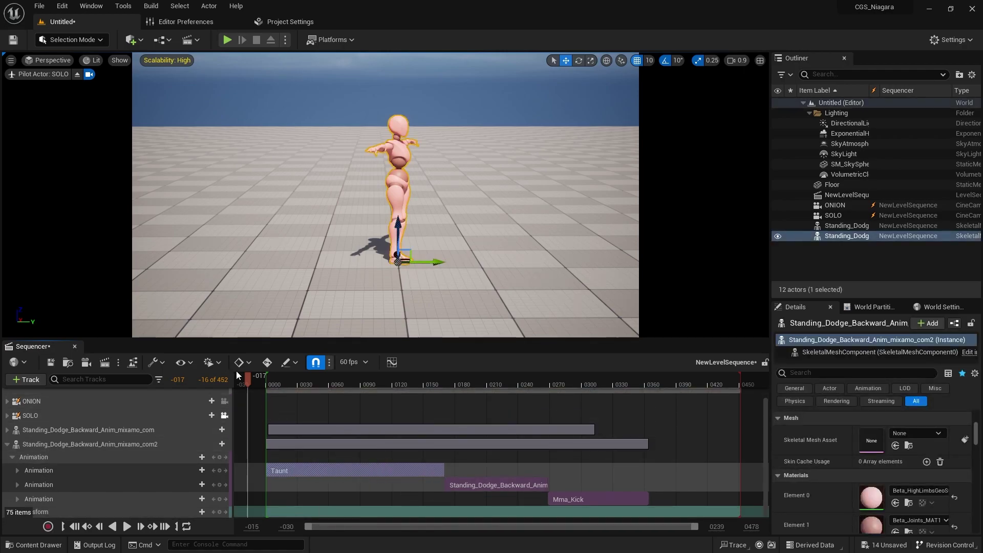
pyautogui.click(127, 526)
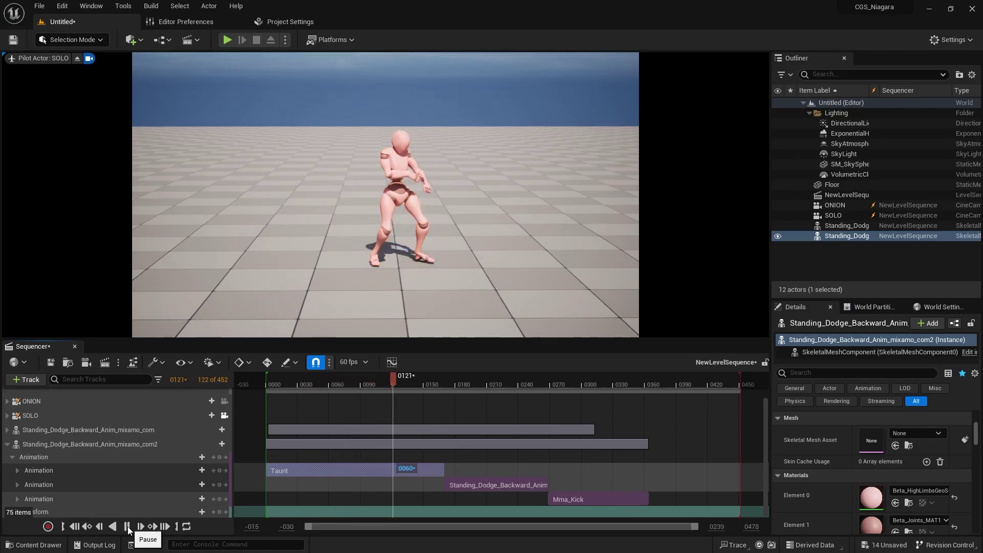
pyautogui.click(127, 526)
pyautogui.click(127, 527)
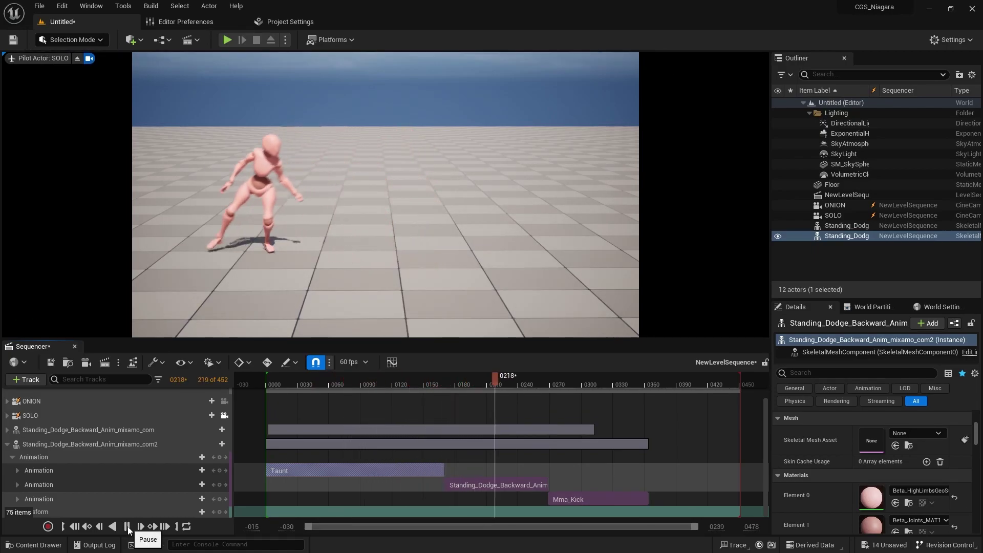
pyautogui.click(127, 526)
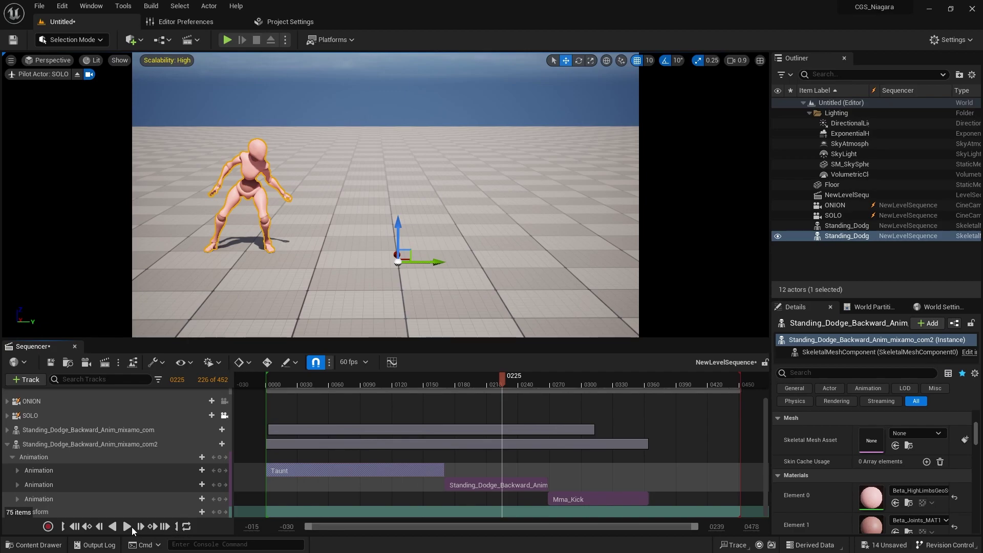
pyautogui.click(129, 528)
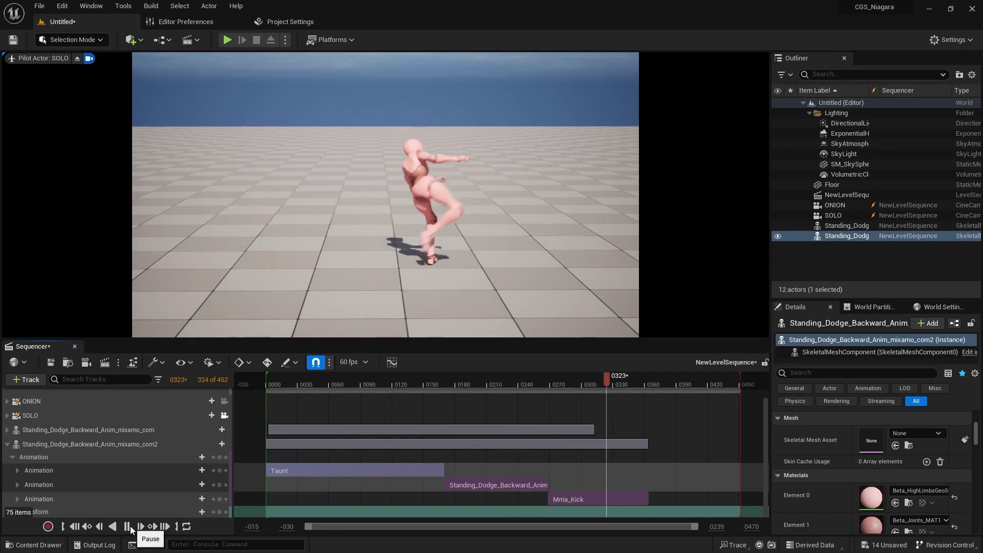
pyautogui.click(128, 526)
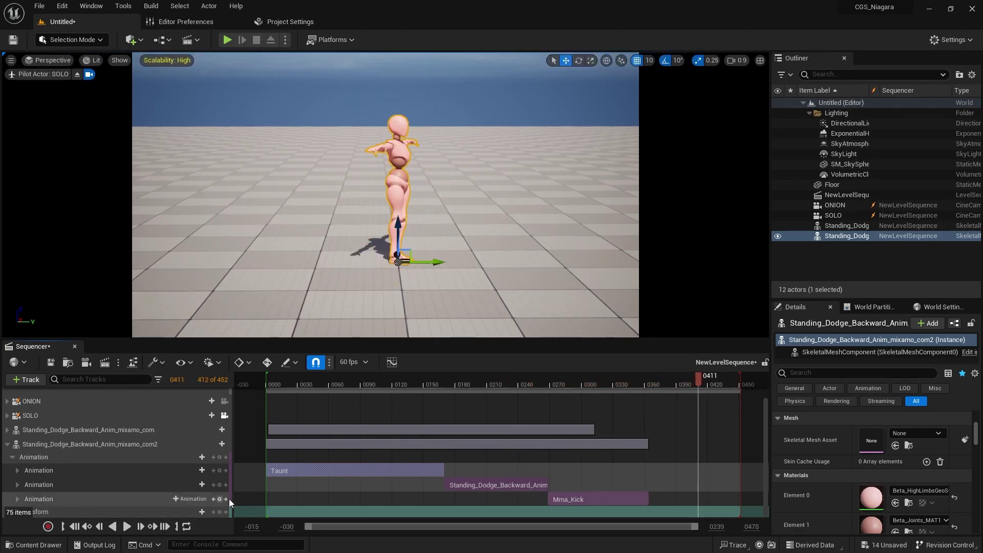
pyautogui.click(7, 444)
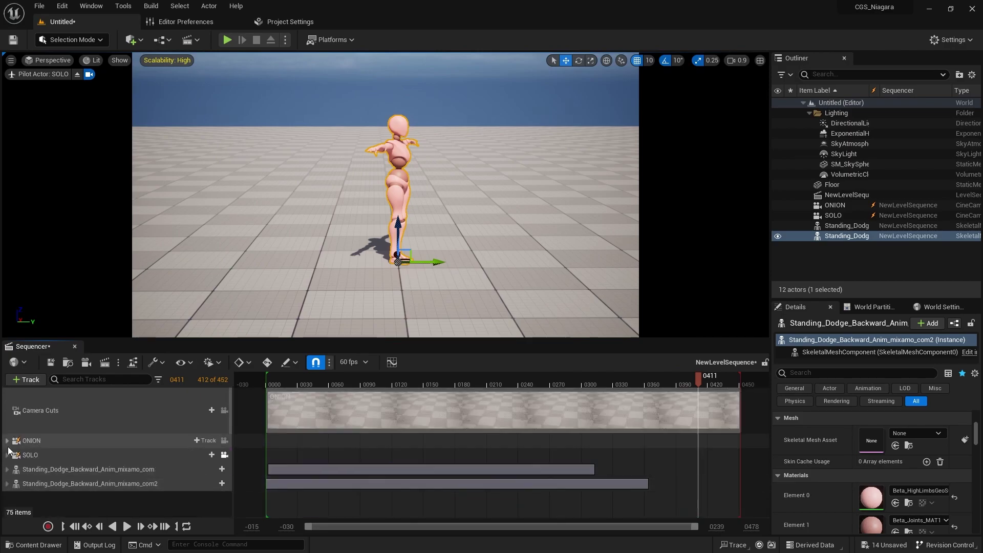
# View the scene through the ONION camera at frame 204 and expand the Standing_Dodge_Backward_Anim_mixamo_com track.
pyautogui.click(225, 441)
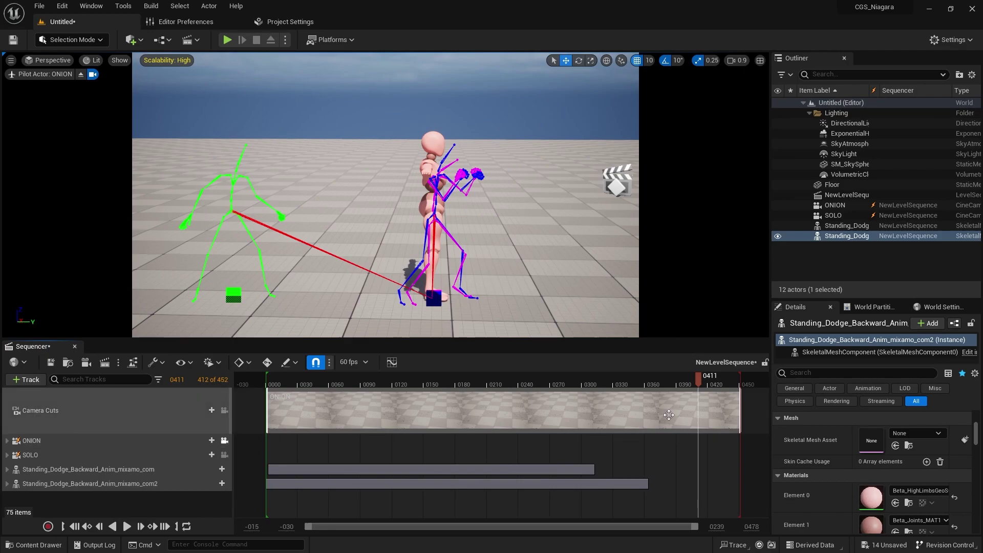
pyautogui.moveTo(567, 381); pyautogui.dragTo(480, 394)
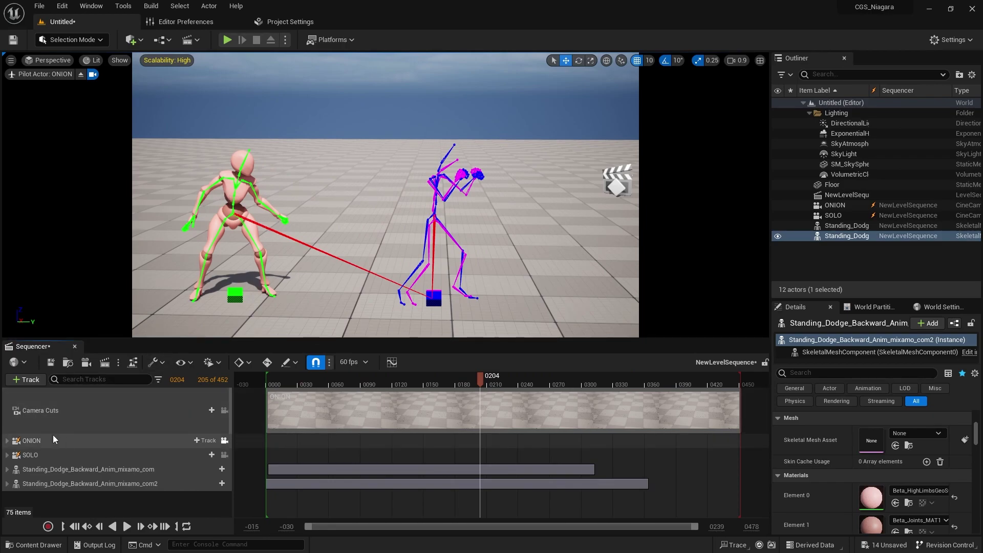
pyautogui.click(7, 442)
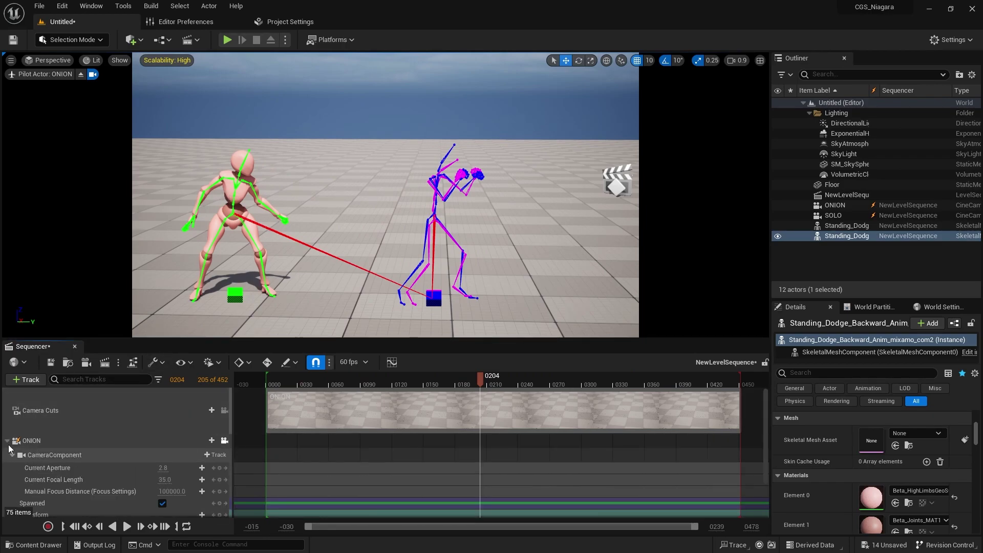
pyautogui.click(8, 441)
pyautogui.click(8, 469)
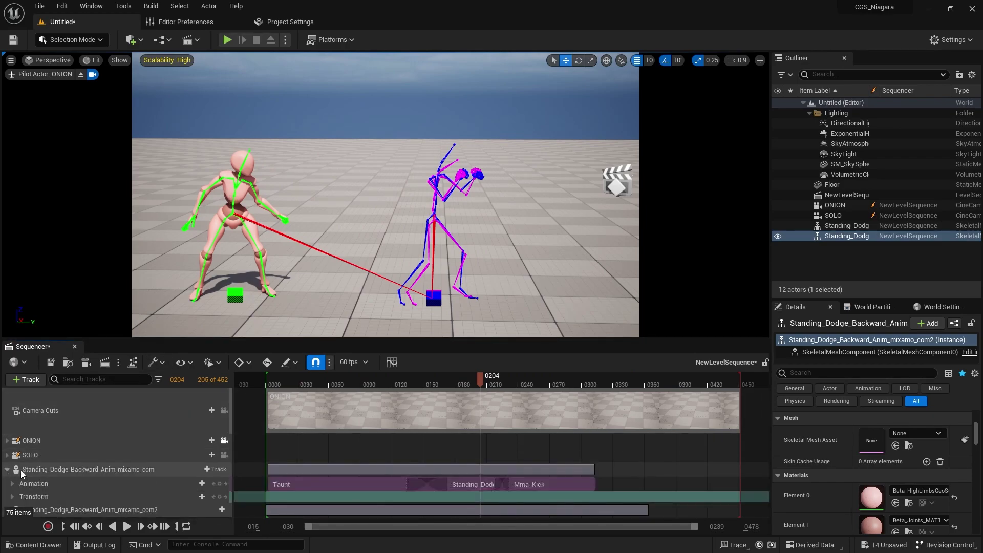
# Inspect the Show Skeleton display option of the Taunt clip on the Standing_Dodge_Backward_Anim_mixamo_com track.
pyautogui.click(306, 484)
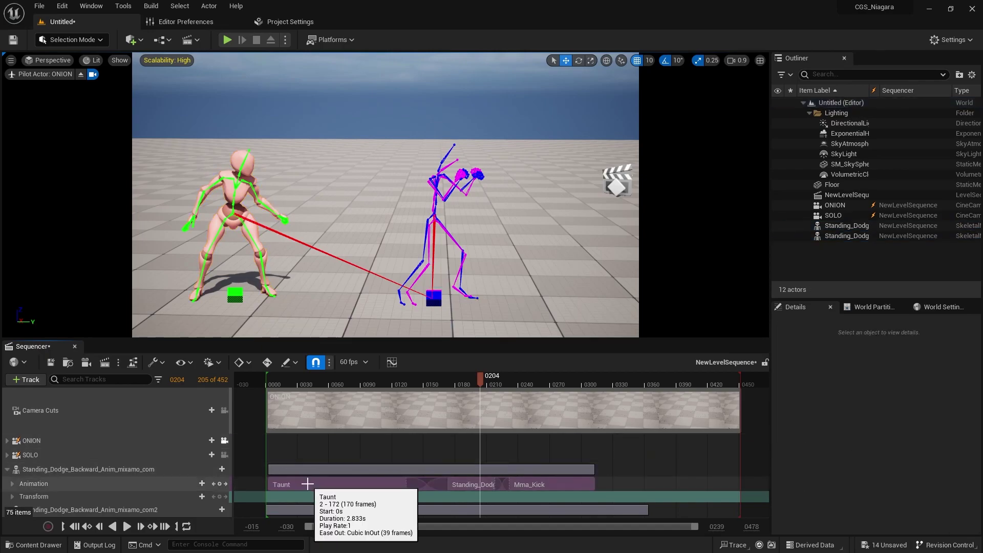
pyautogui.rightClick(326, 481)
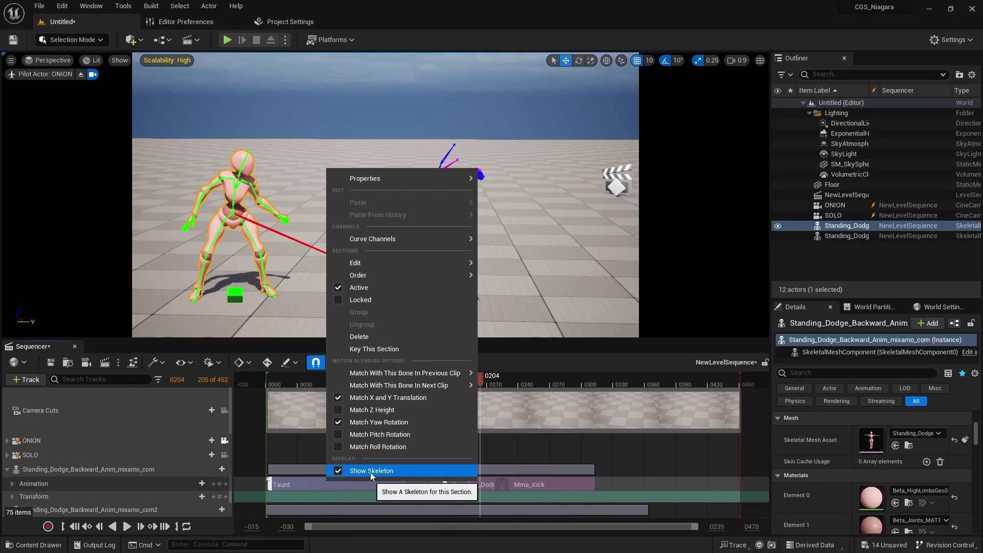
pyautogui.click(403, 474)
# At frame 206, match the Standing_Dodge_Backward clip to the previous clip by the Hips bone.
pyautogui.moveTo(480, 380); pyautogui.dragTo(483, 401)
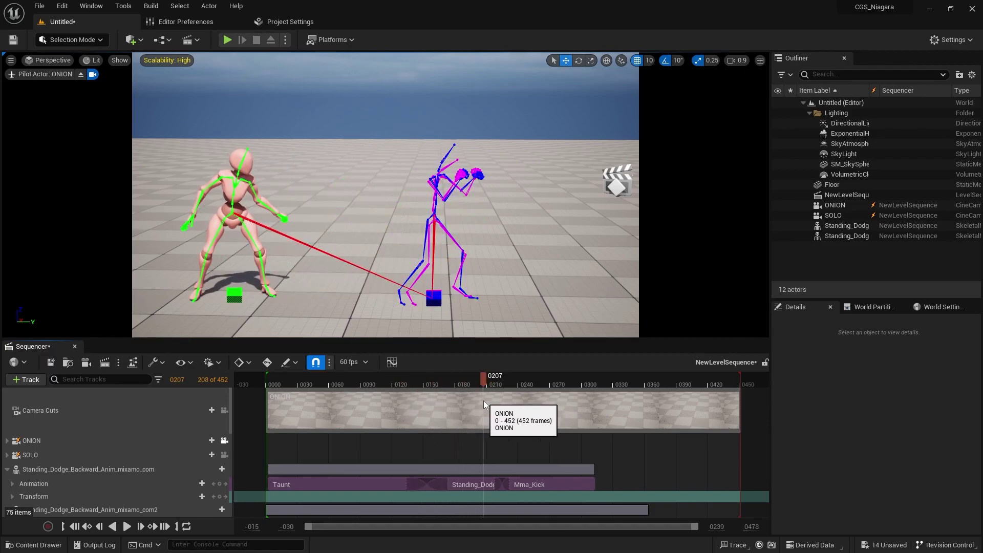
pyautogui.click(464, 487)
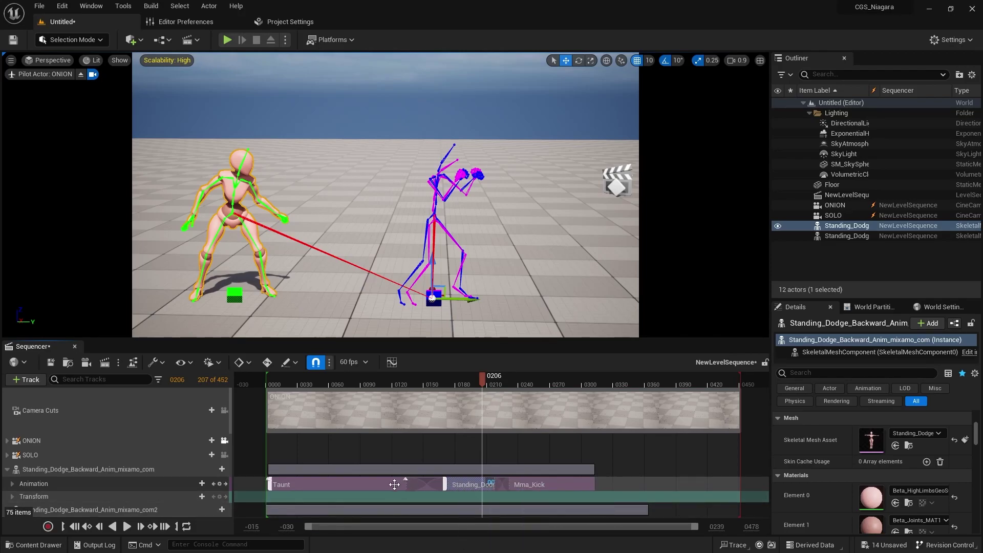
pyautogui.rightClick(465, 481)
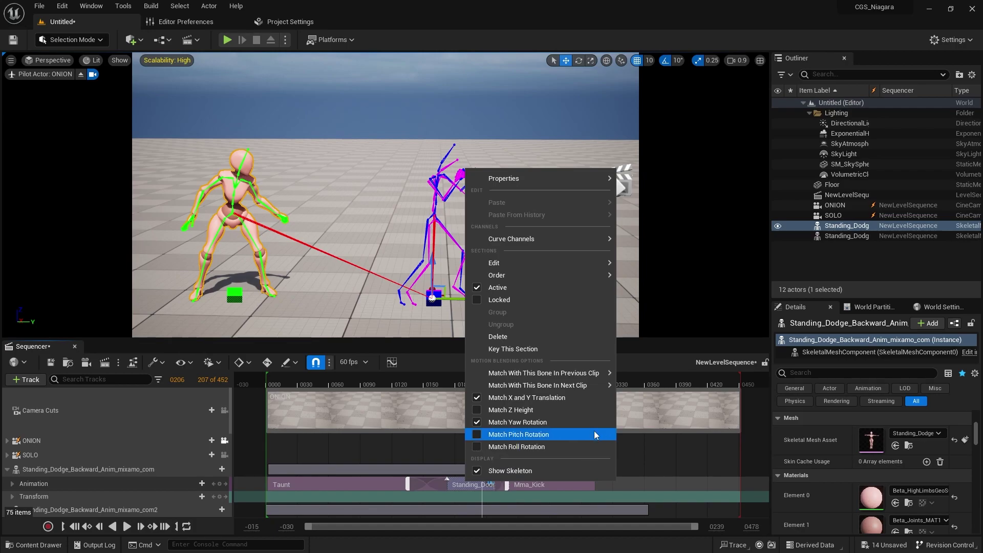
pyautogui.moveTo(532, 374)
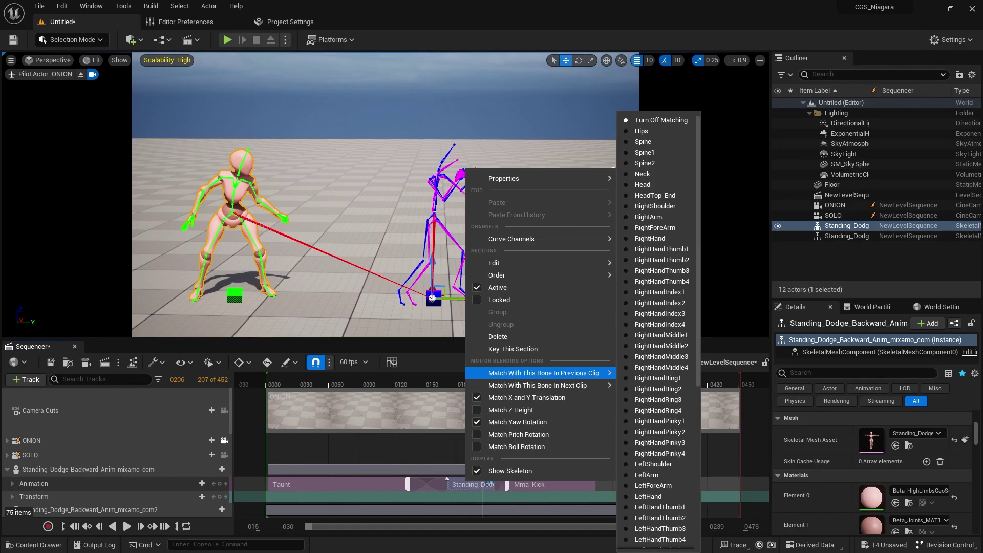
pyautogui.click(645, 132)
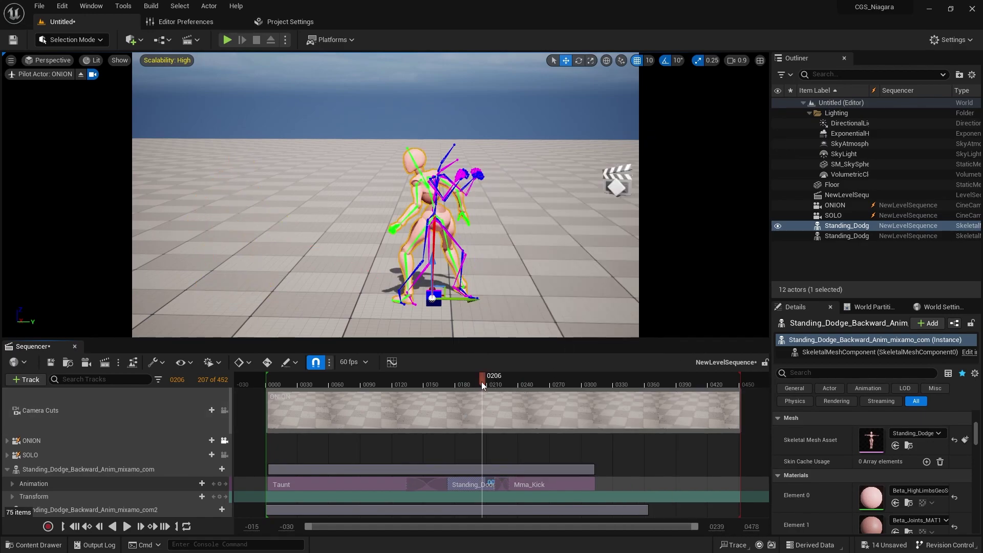
# With the playhead at frame 121, turn off Match Yaw Rotation for the Standing_Dodge_Backward clip.
pyautogui.moveTo(469, 382); pyautogui.dragTo(395, 379)
pyautogui.moveTo(467, 484)
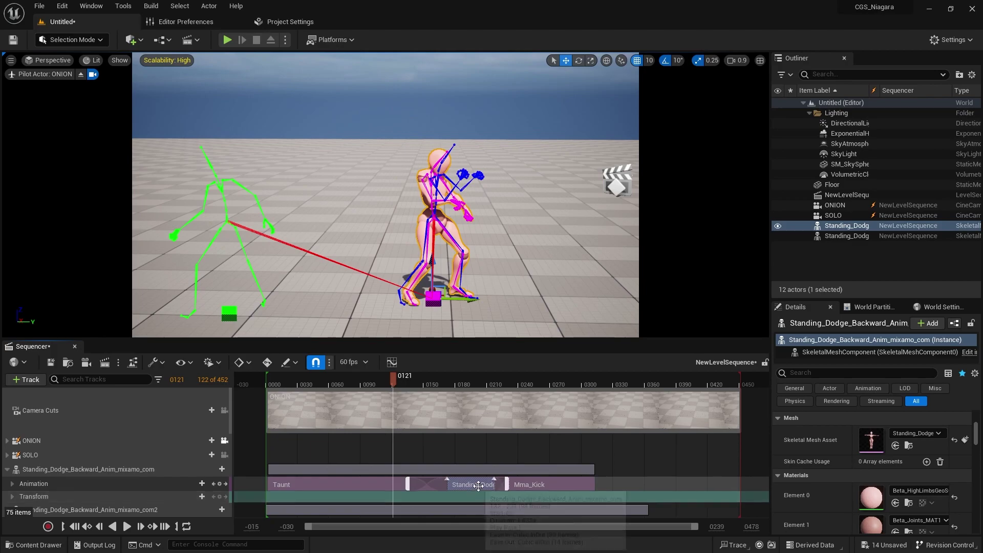
pyautogui.rightClick(468, 484)
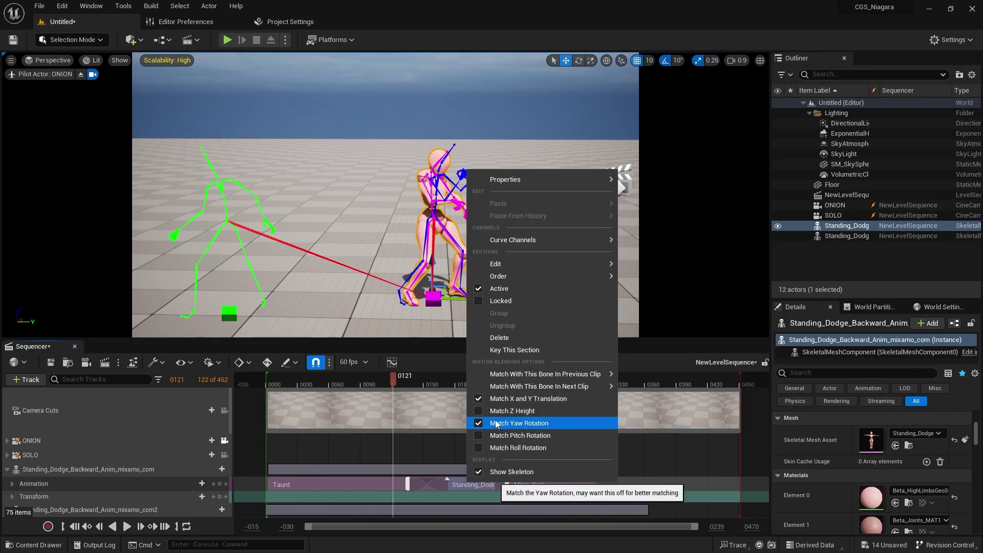
pyautogui.click(512, 422)
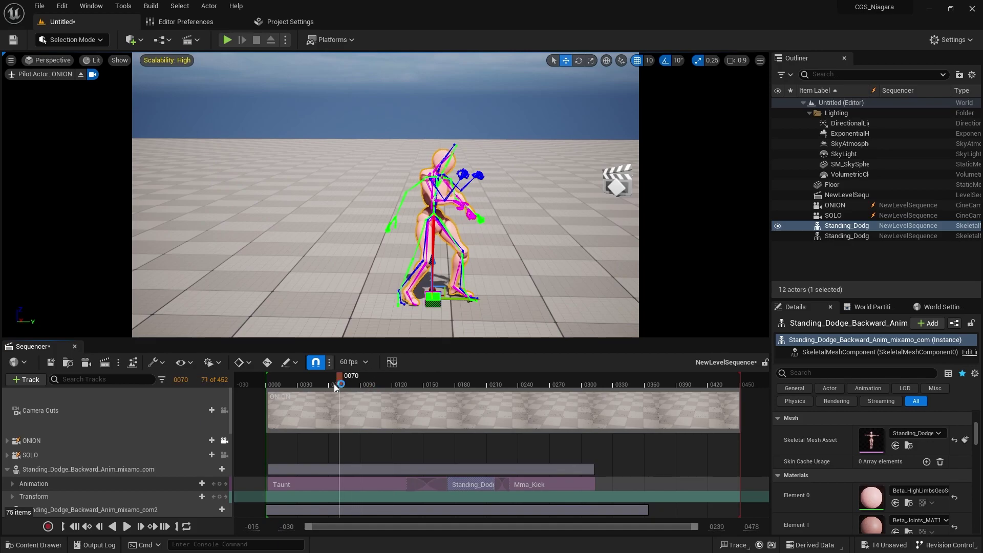
# Play the blended sequence from frame 0 to check the transition between the clips.
pyautogui.click(265, 389)
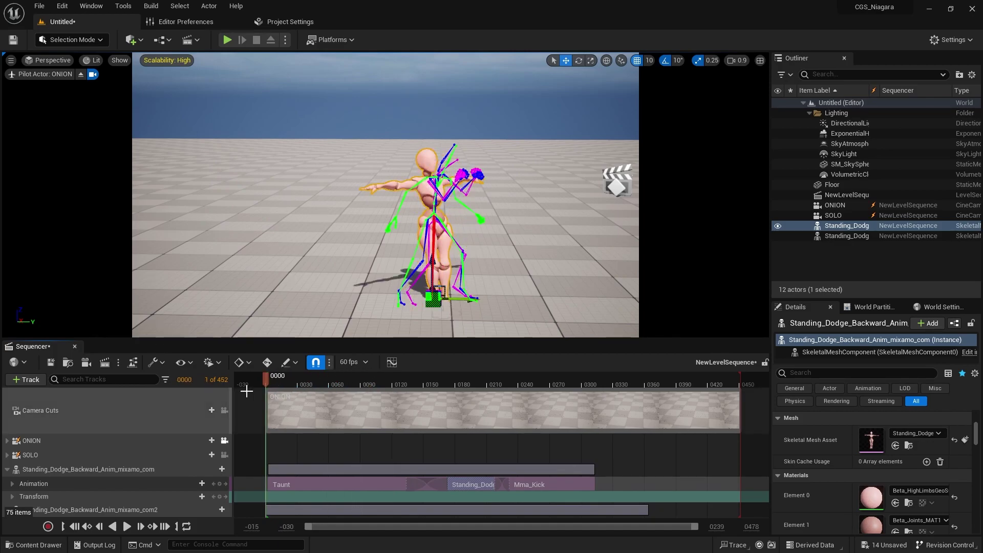
pyautogui.click(126, 526)
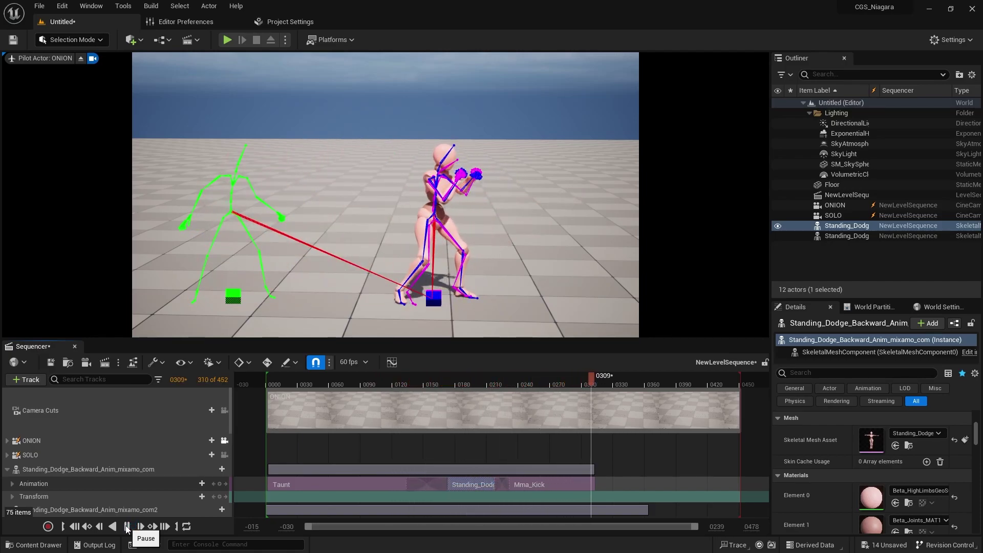
pyautogui.click(127, 526)
# With the playhead at frame 247, turn off Match Yaw Rotation for the Mma_Kick clip.
pyautogui.moveTo(609, 379); pyautogui.dragTo(524, 383)
pyautogui.click(543, 484)
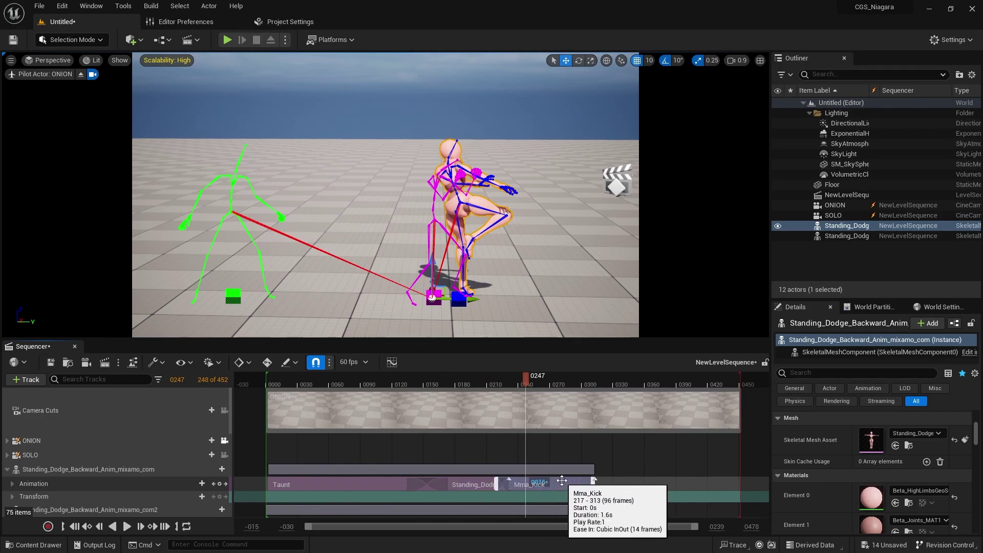
pyautogui.rightClick(566, 481)
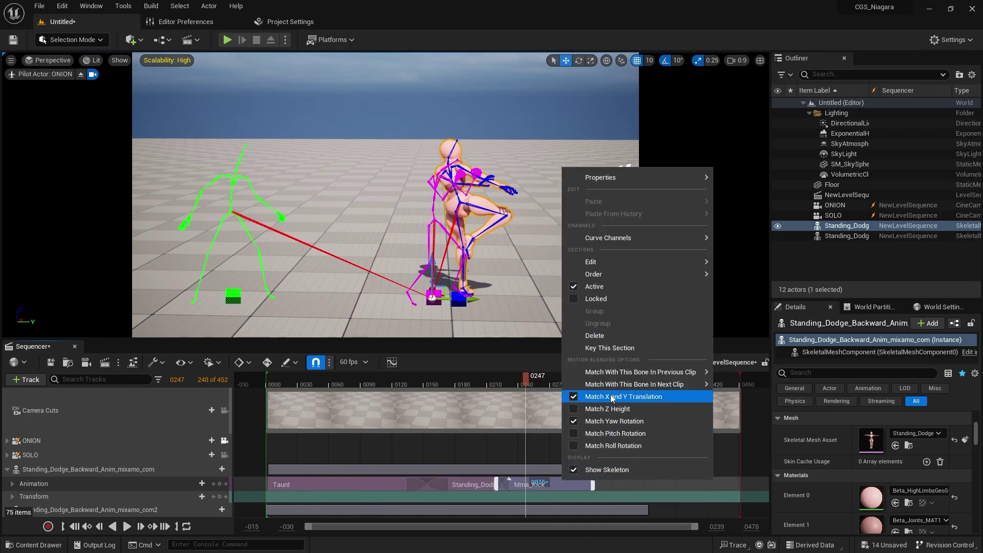
pyautogui.click(593, 422)
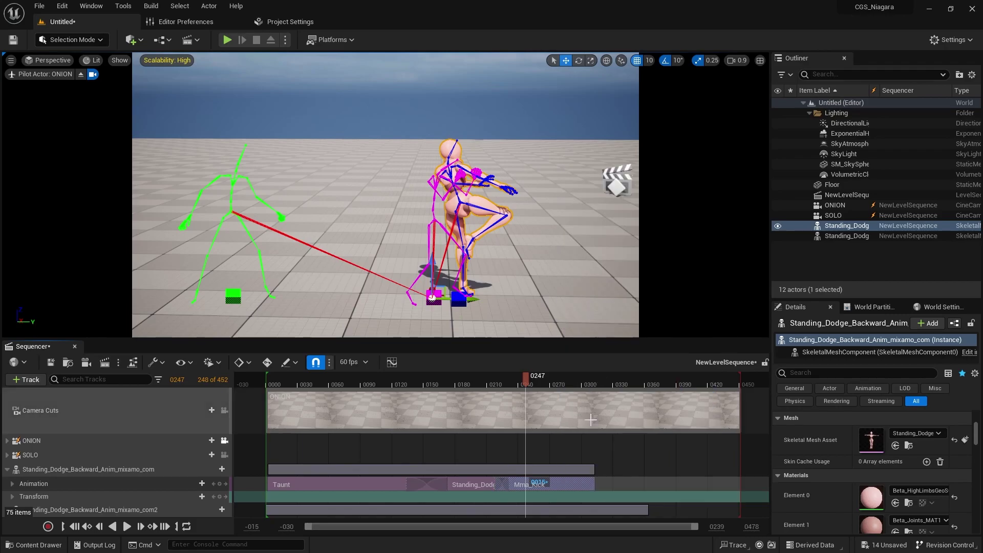
# Match the Mma_Kick clip to the previous clip by the Hips bone at frame 247, and return the playhead to frame 1.
pyautogui.rightClick(554, 480)
pyautogui.moveTo(609, 372)
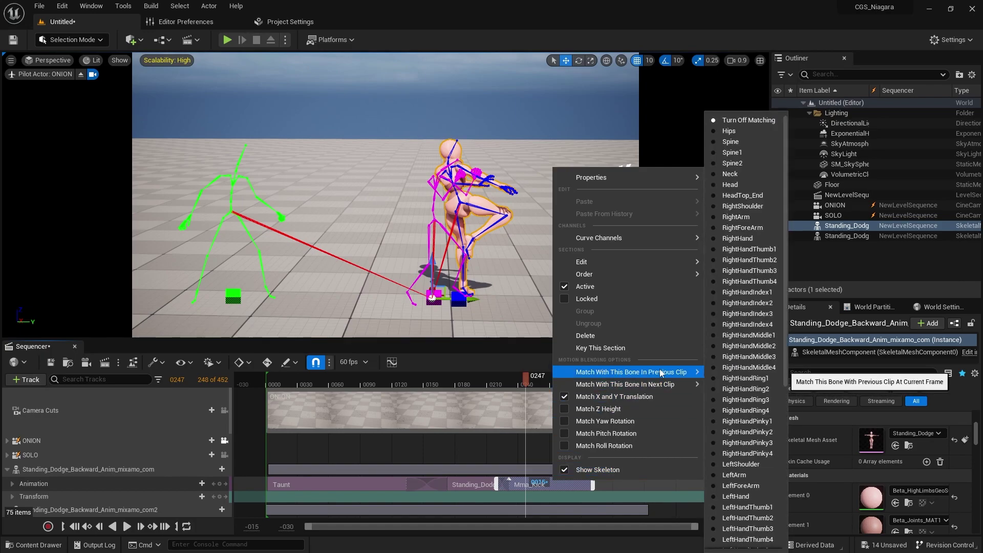
pyautogui.click(740, 131)
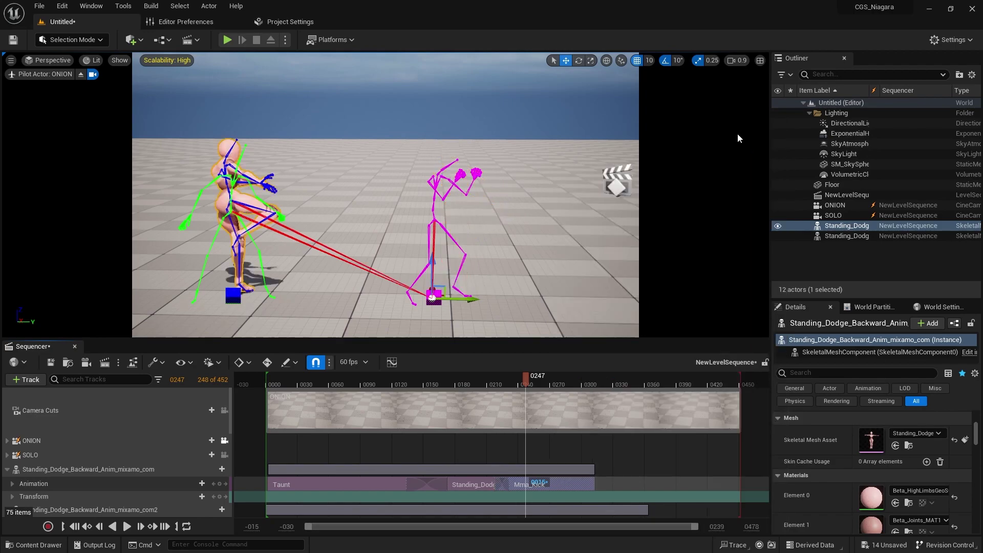
pyautogui.moveTo(526, 383); pyautogui.dragTo(266, 391)
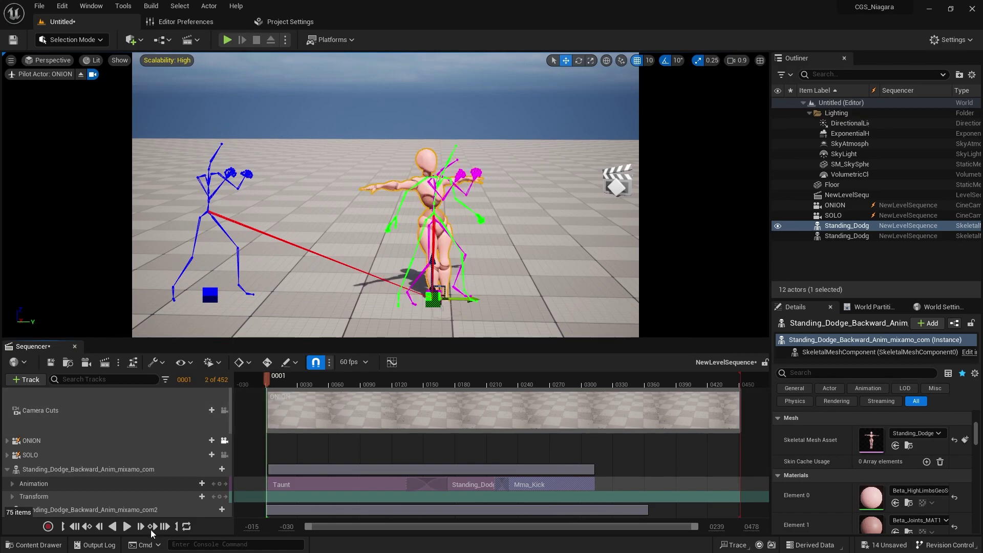
# Play the blended sequence past the last clip, and set When Finished to Keep State for the Mma_Kick clip.
pyautogui.click(127, 526)
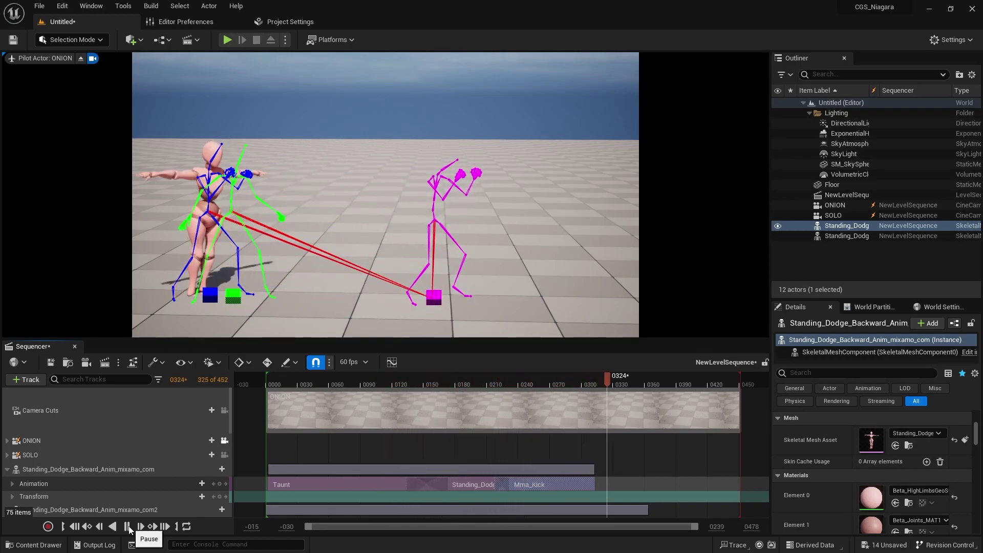
pyautogui.click(127, 526)
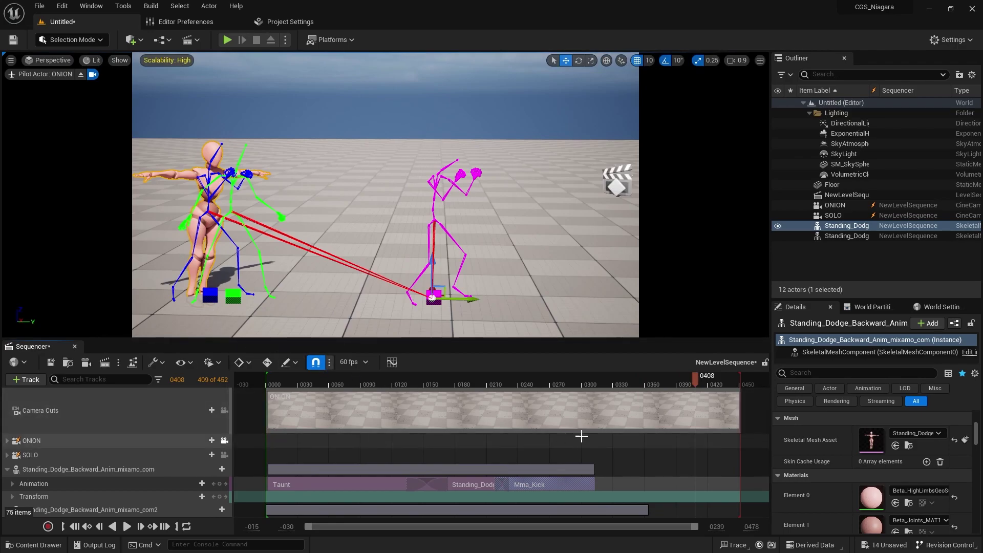
pyautogui.rightClick(588, 484)
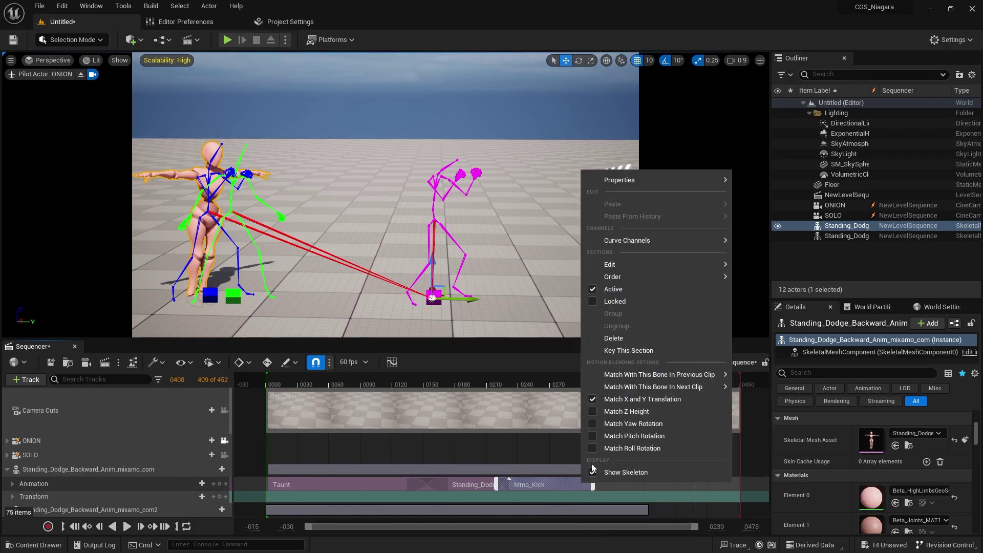
pyautogui.moveTo(619, 179)
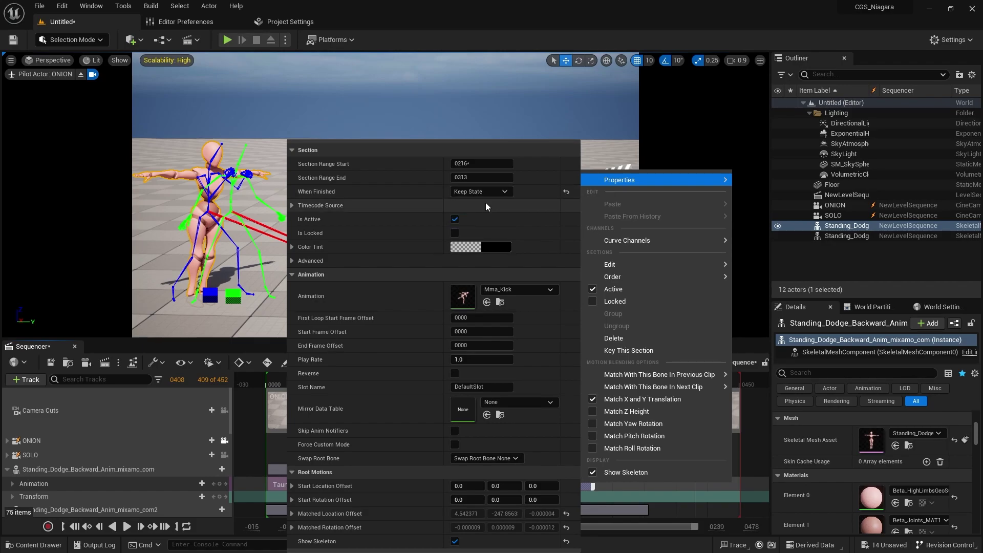
pyautogui.press('Escape')
# Replay the sequence from the start and scrub past the end of the Mma_Kick clip to check the final pose.
pyautogui.moveTo(307, 382); pyautogui.dragTo(617, 407)
pyautogui.press('Up')
pyautogui.press('space')
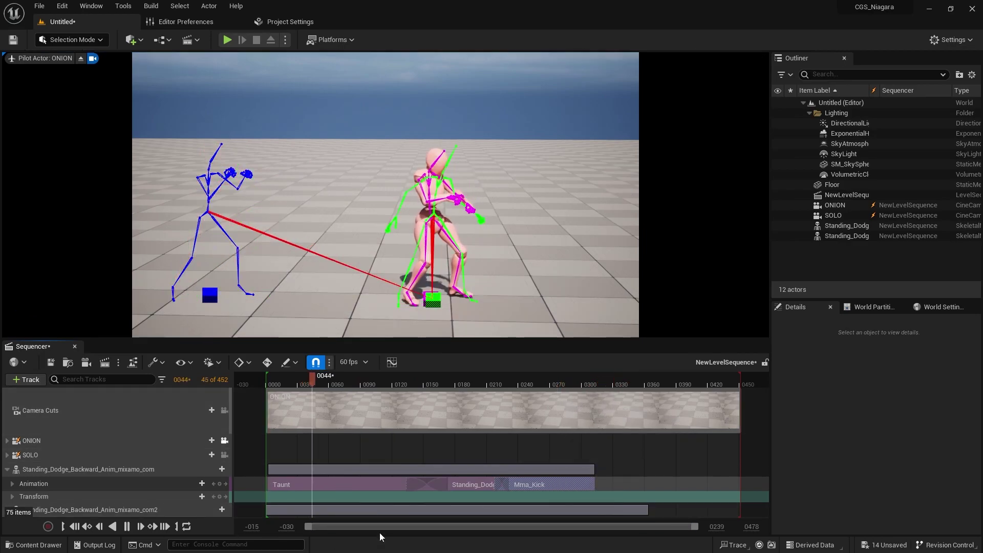
pyautogui.moveTo(379, 380); pyautogui.dragTo(606, 408)
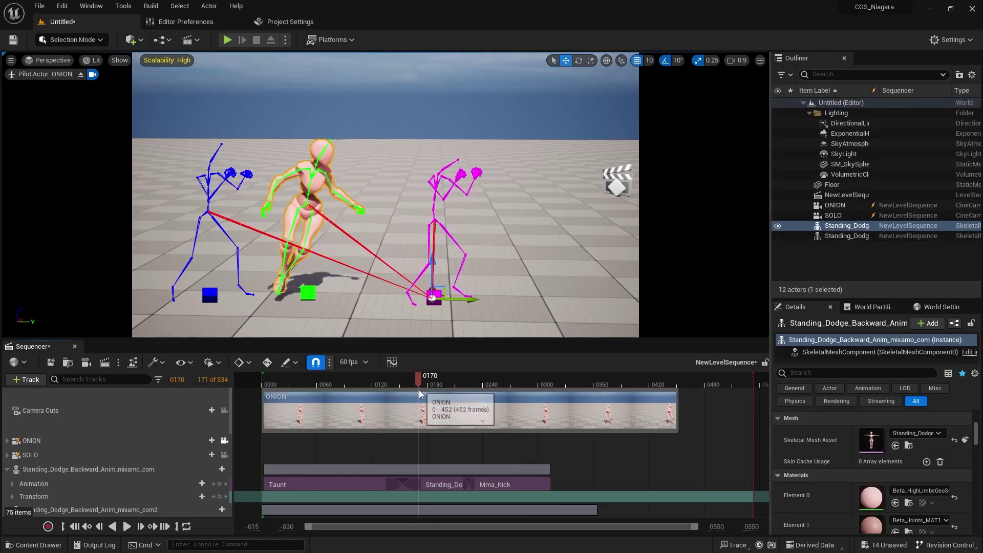
# Place the playhead at frame 166, in the overlap between the Taunt and Standing_Dodge clips.
pyautogui.moveTo(418, 393); pyautogui.dragTo(416, 393)
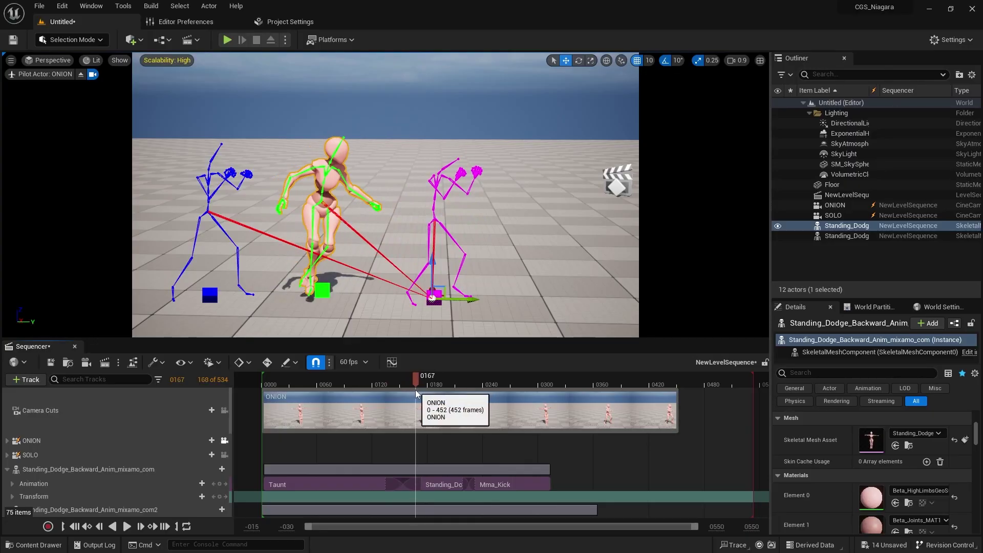
pyautogui.press('Left')
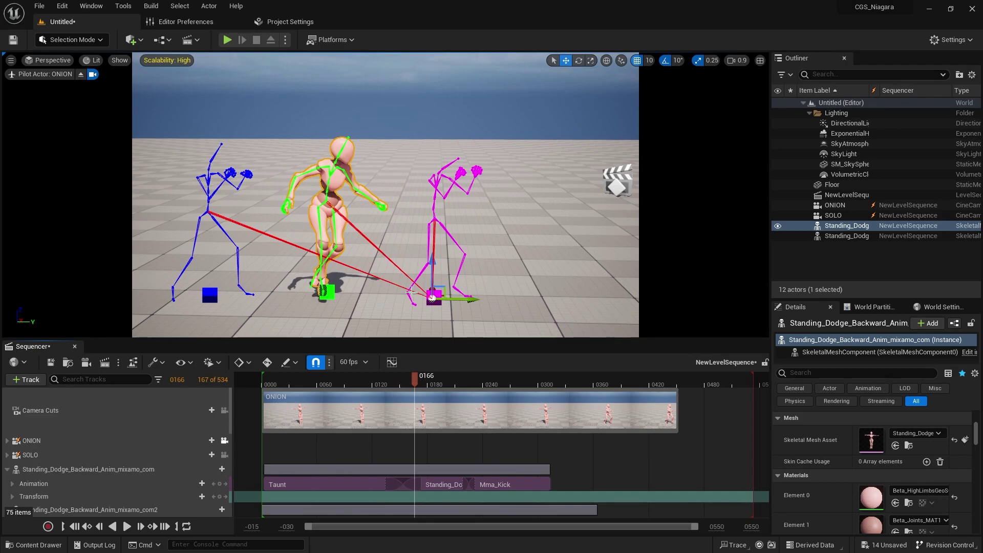